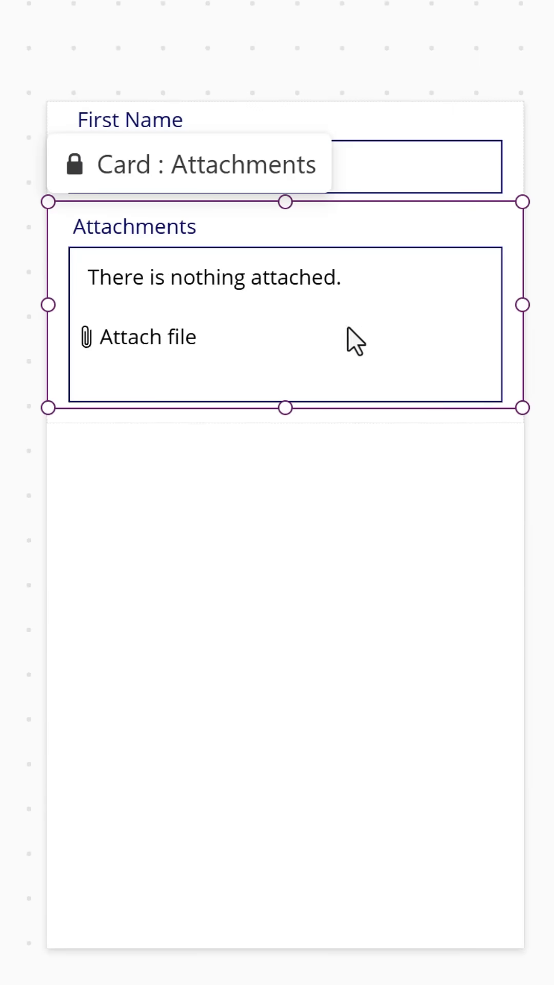
Copy DataCardValue8 and paste the copy below the Attachments card.
click(351, 343)
click(307, 589)
key(ctrl+v)
drag(212, 241, 209, 642)
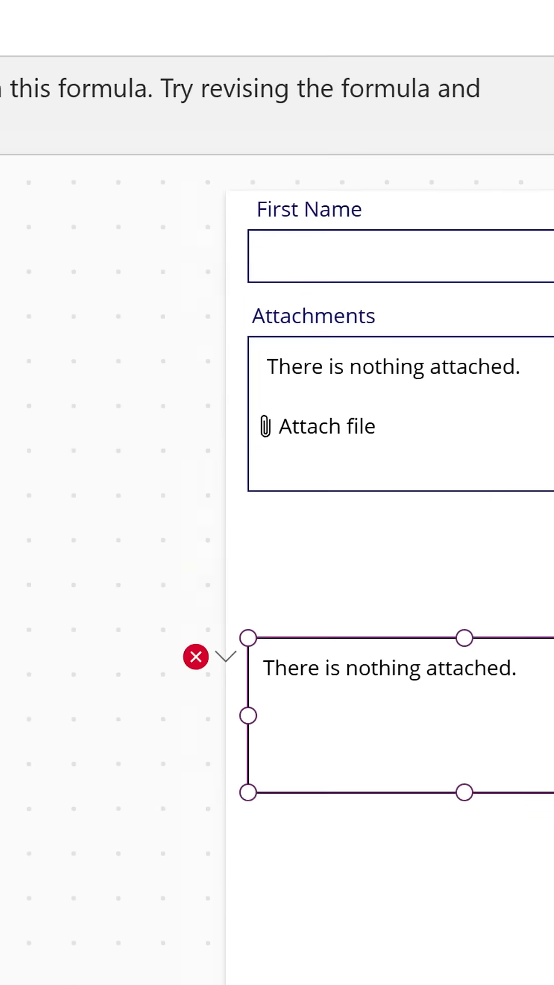
Clear the copy's Parent.Default formula and set Color.Black and DisplayMode.Disabled.
drag(34, 159, 247, 159)
text(P)
key(BackSpace)
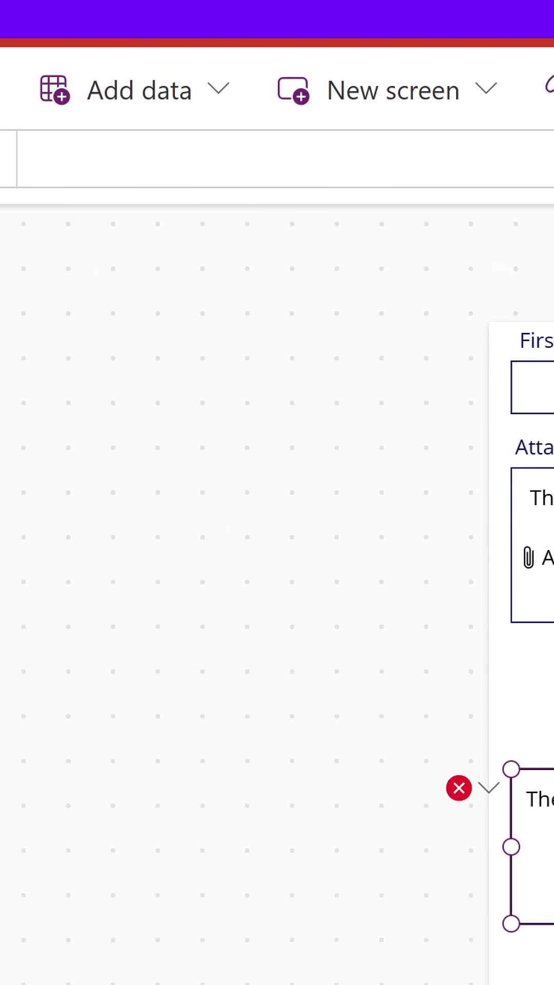
click(488, 792)
click(521, 843)
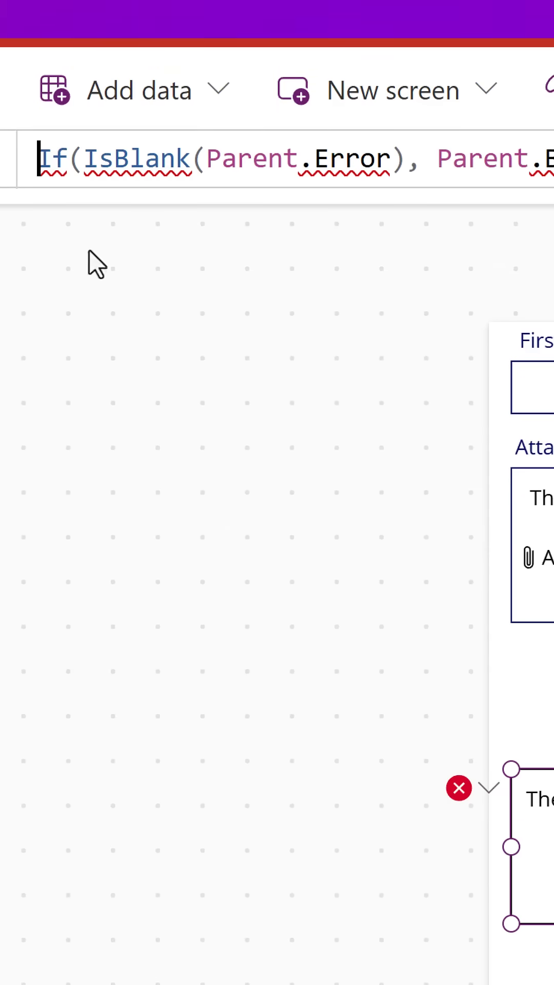
key(ctrl+a)
text(Color.Black)
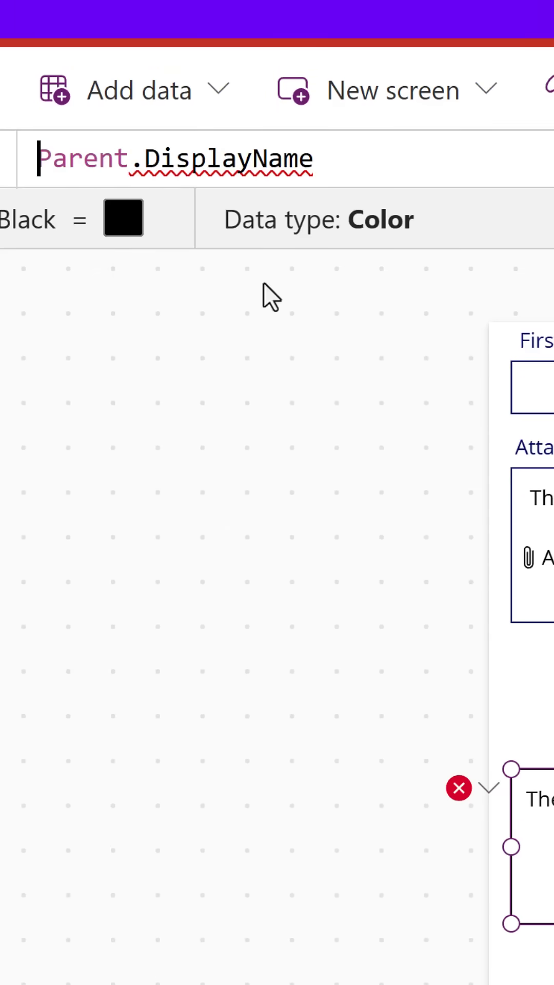
text(di)
click(532, 818)
drag(313, 158, 21, 159)
text(DisplayMode.Disabled)
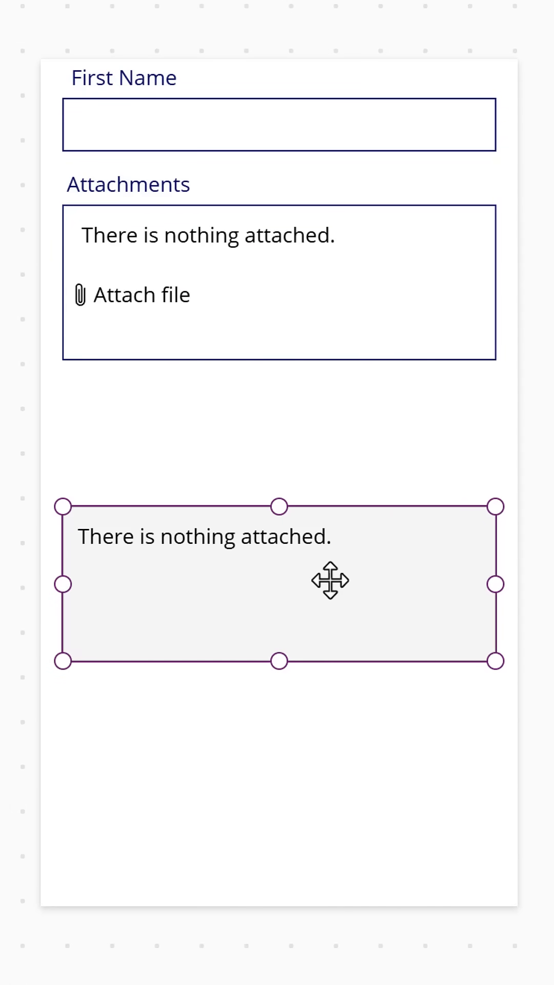
Delete the pasted copy and select DataCardValue8 inside the form's Attachments card.
key(Delete)
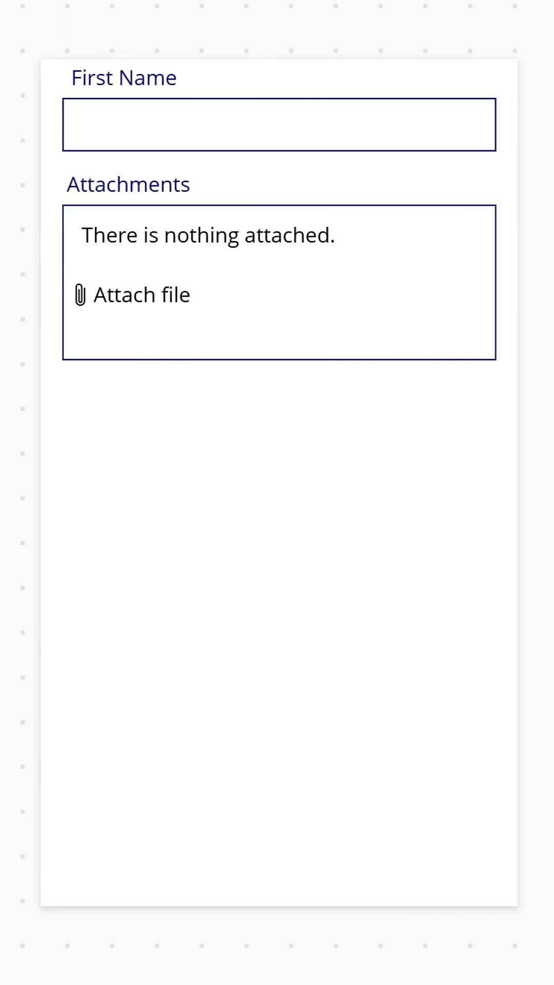
click(220, 279)
click(270, 282)
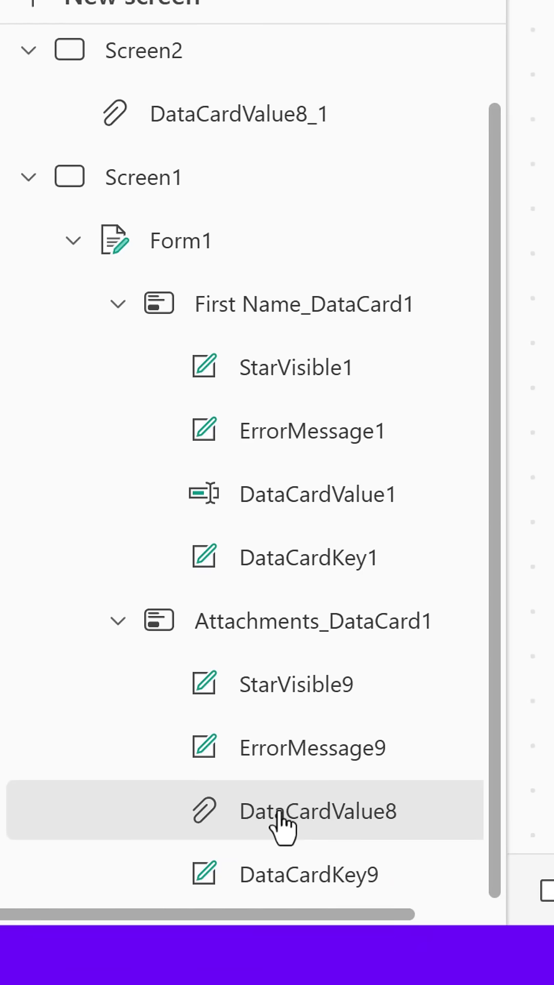
Move DataCardValue8 from Form1 onto Screen1, placing it near the screen bottom.
mouse_move(283, 823)
mouse_down()
mouse_move(302, 222)
mouse_move(303, 235)
mouse_up()
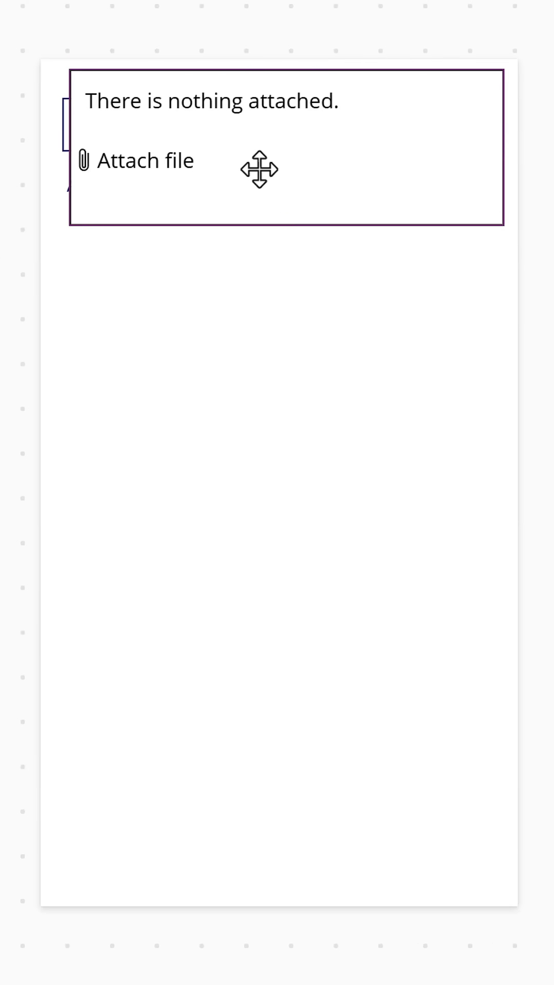
drag(259, 170, 221, 704)
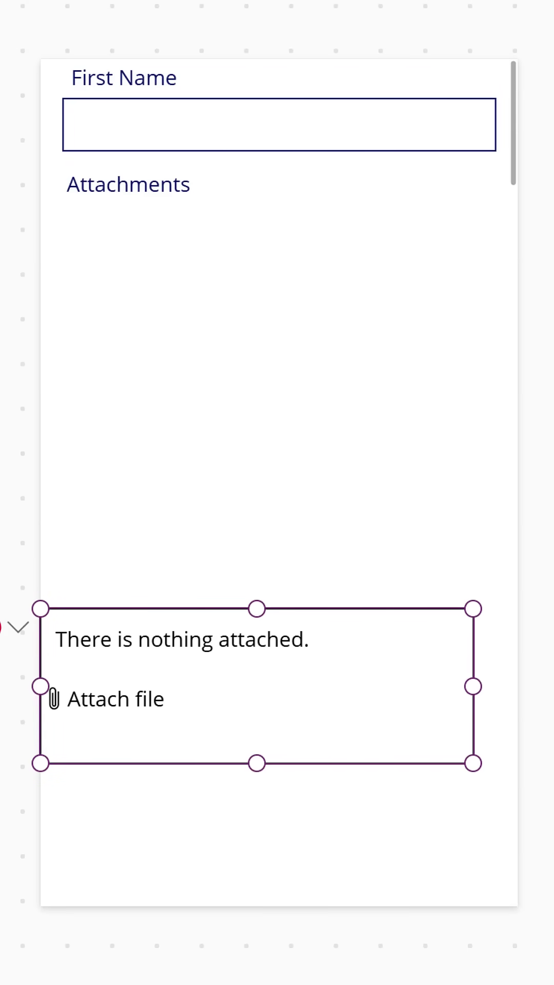
Set the moved control's BorderColor formula to Color.Black.
click(18, 630)
click(37, 659)
key(ctrl+a)
text(coll)
key(BackSpace)
text(or.Black)
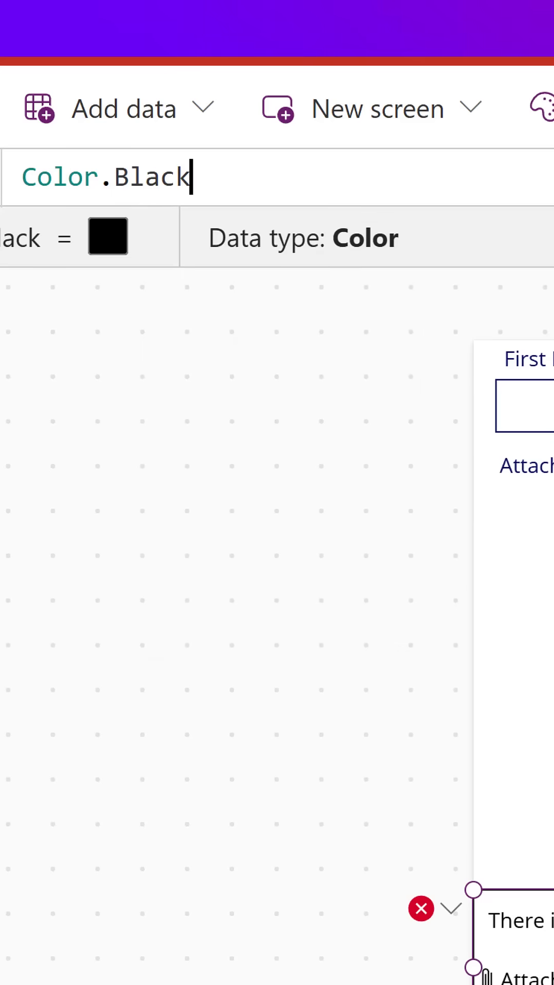
Clear the broken Parent.DisplayName formula and set DisplayMode to DisplayMode.Edit.
click(452, 910)
click(494, 964)
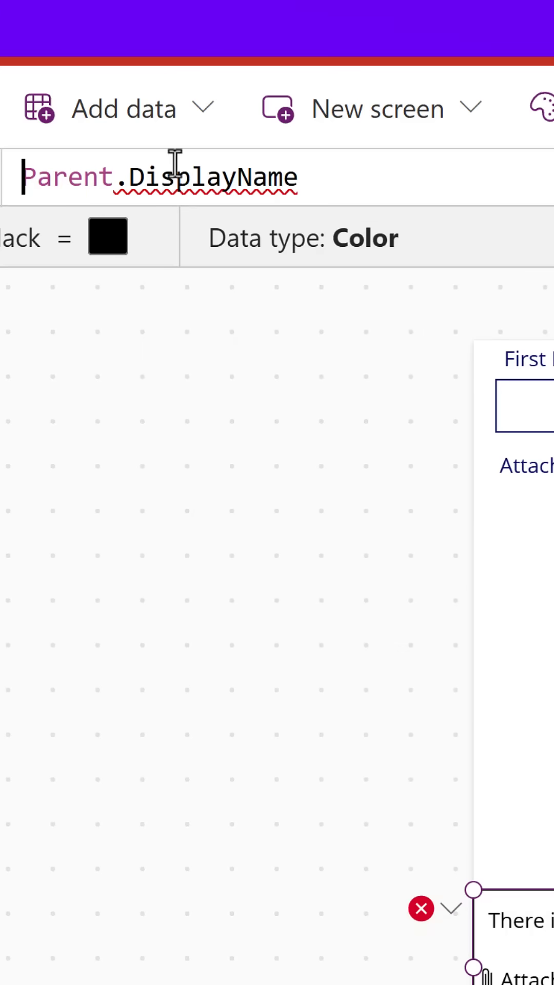
key(ctrl+a)
key(BackSpace)
click(451, 911)
click(501, 958)
key(ctrl+a)
text(DisplayMode.Edit)
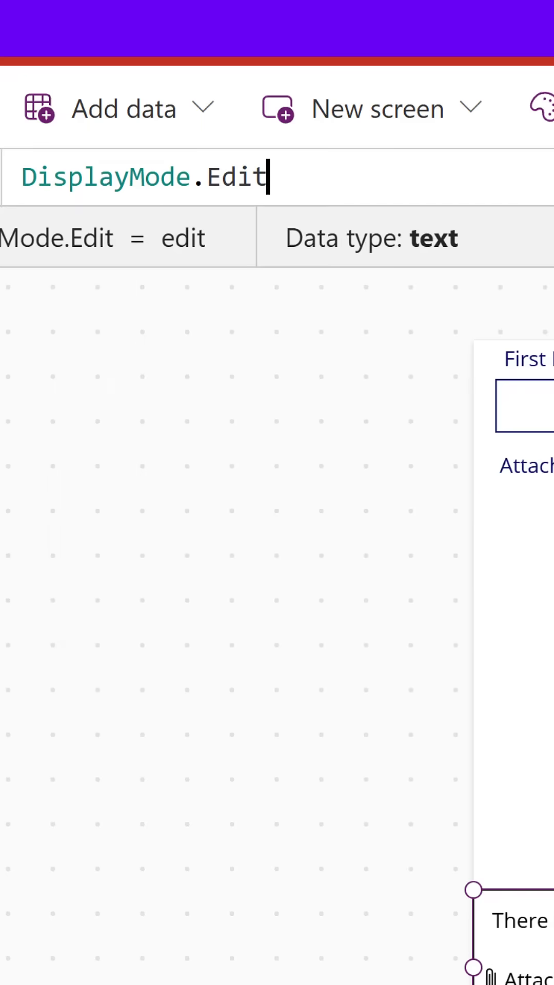
click(295, 695)
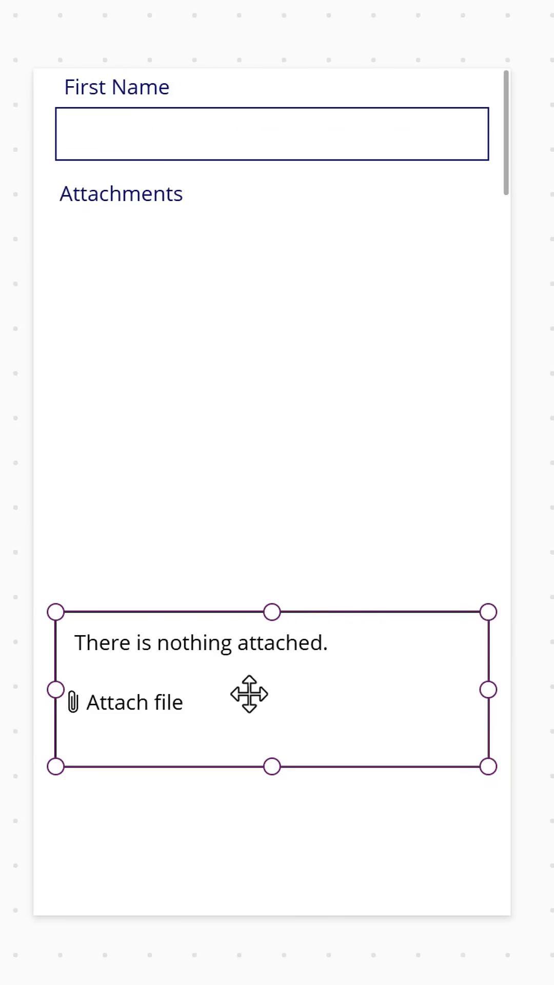
click(397, 338)
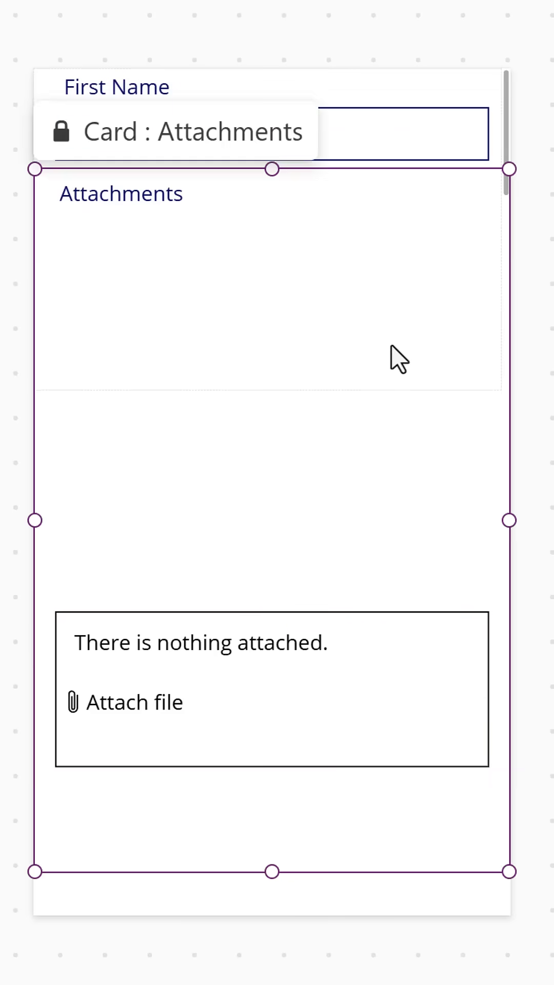
Delete Form1 along with its First Name and Attachments cards.
click(398, 339)
key(Delete)
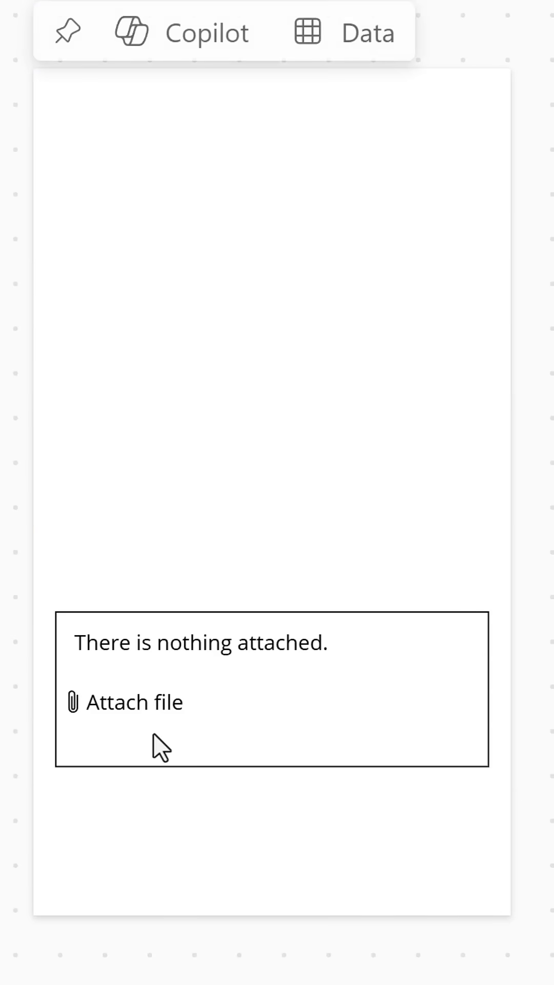